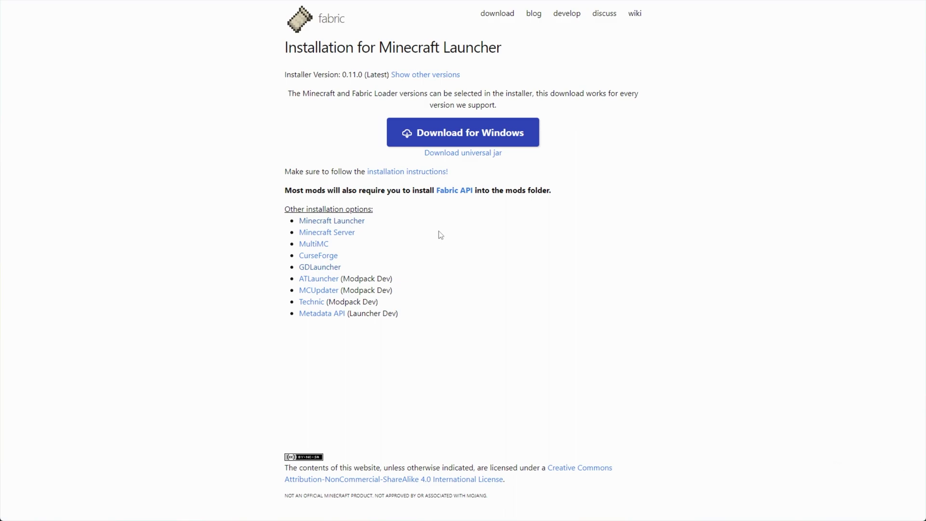
- Download the Fabric installer for Windows and run it, accepting the unverified publisher
left_click(487, 136)
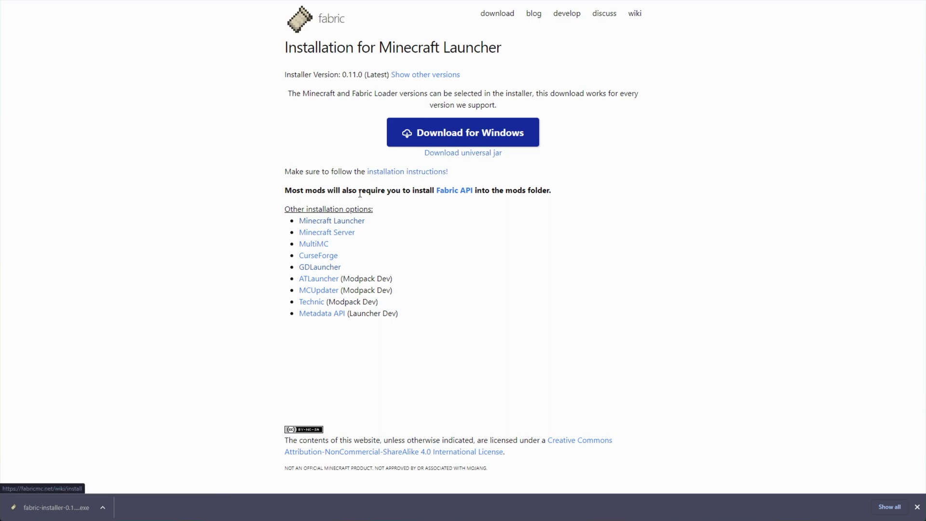
left_click(63, 508)
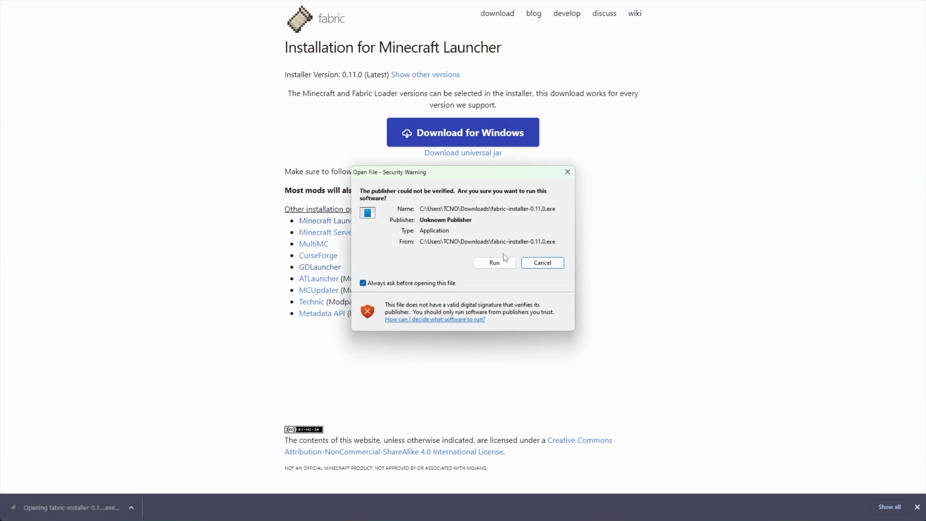
left_click(503, 261)
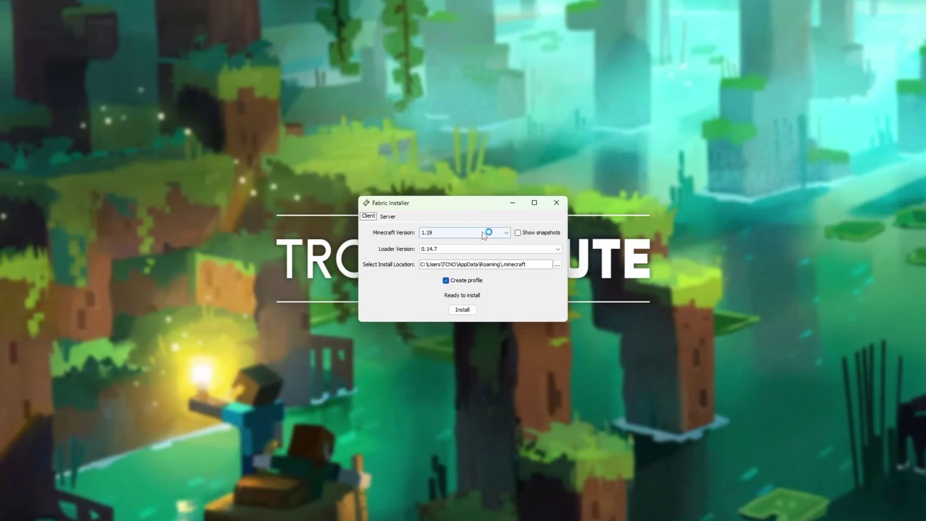
- Install Fabric Loader 0.14.7 for Minecraft 1.19 into the default .minecraft location with profile creation enabled
left_click(497, 233)
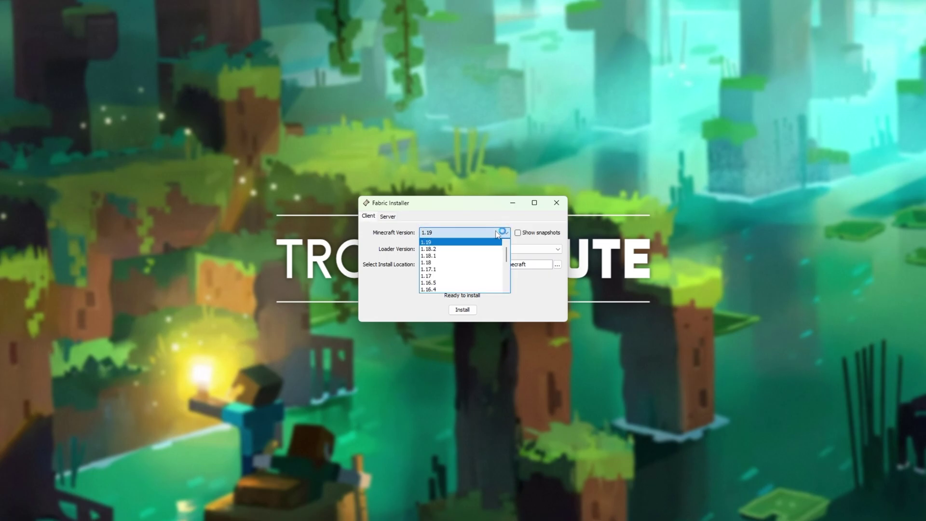
left_click(439, 243)
left_click(449, 249)
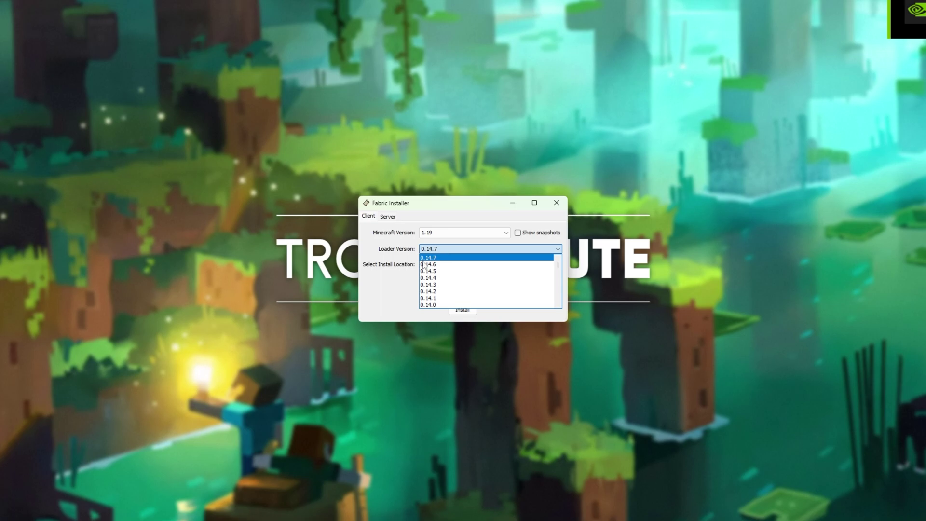
left_click(450, 249)
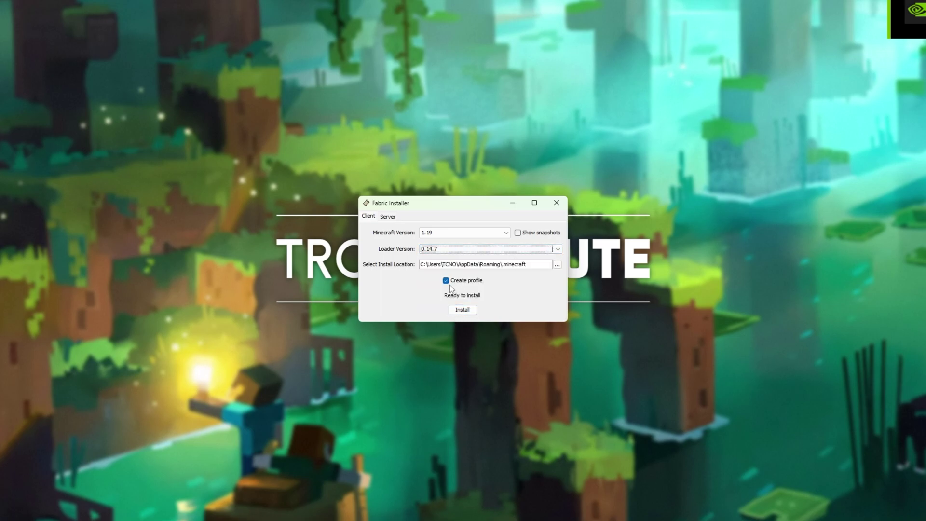
left_click(462, 310)
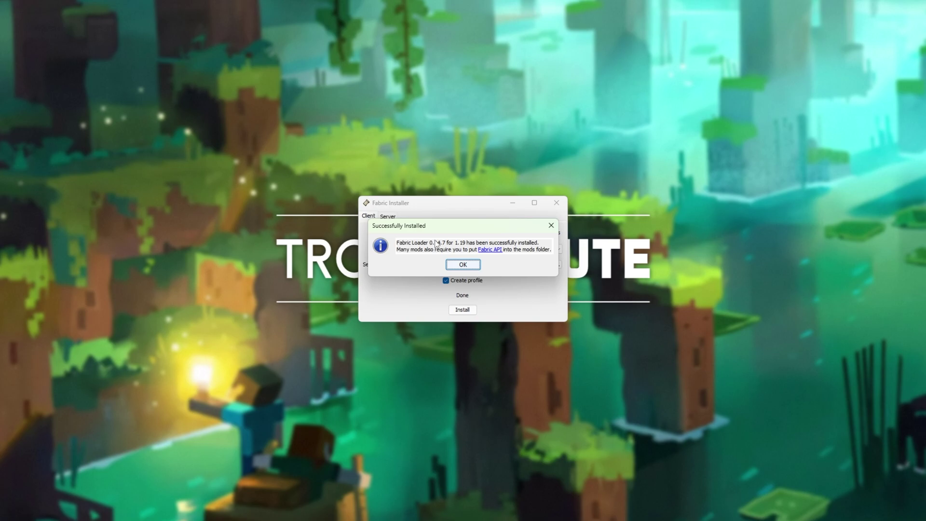
- Open the Fabric API page from the installer's link and download the main file, [1.19] Fabric API 0.55.2+1.19
left_click(492, 250)
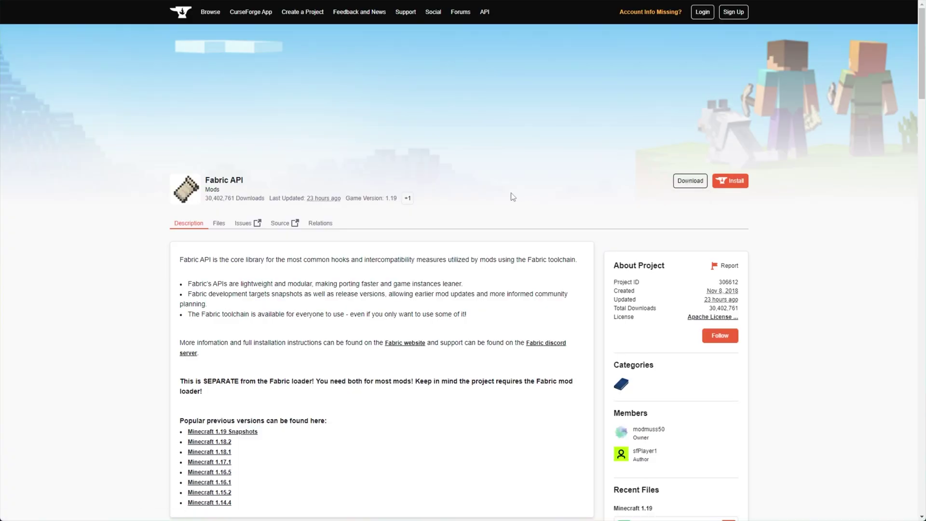
left_click(219, 227)
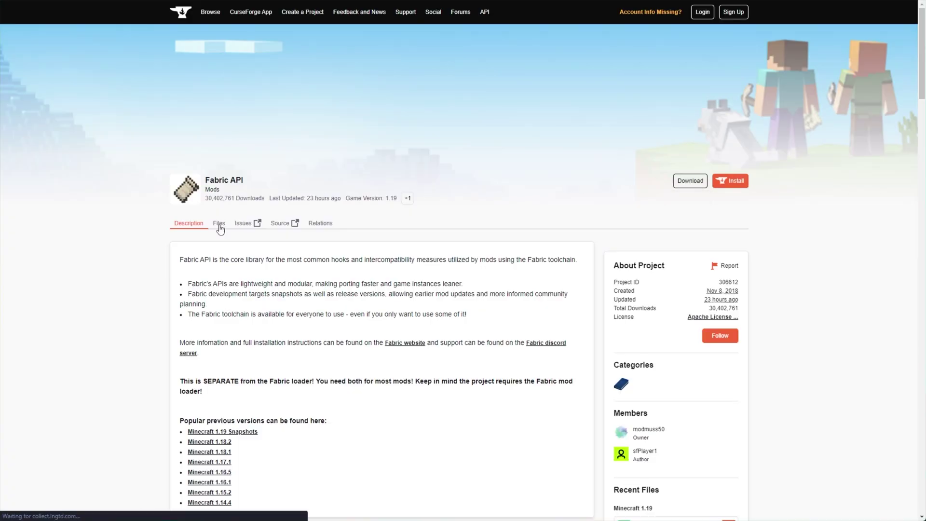
left_click_drag(320, 279, 200, 283)
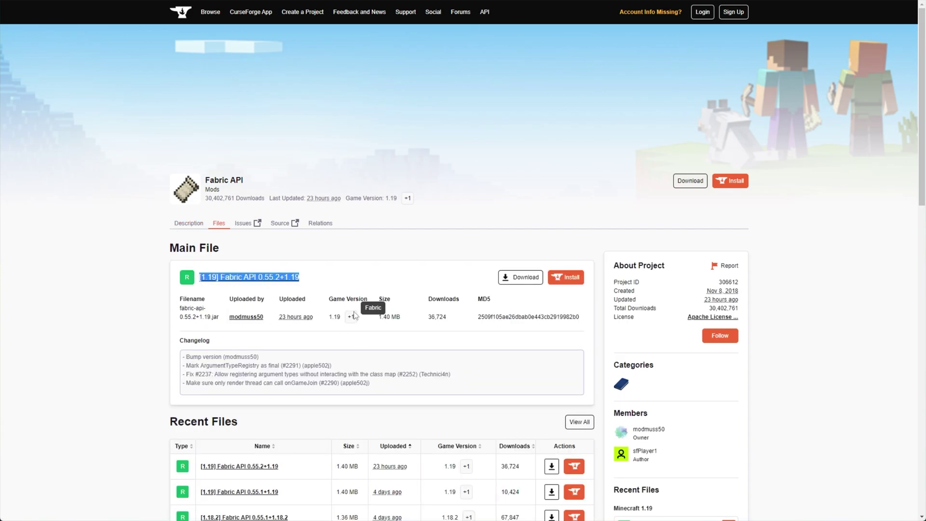
left_click(520, 277)
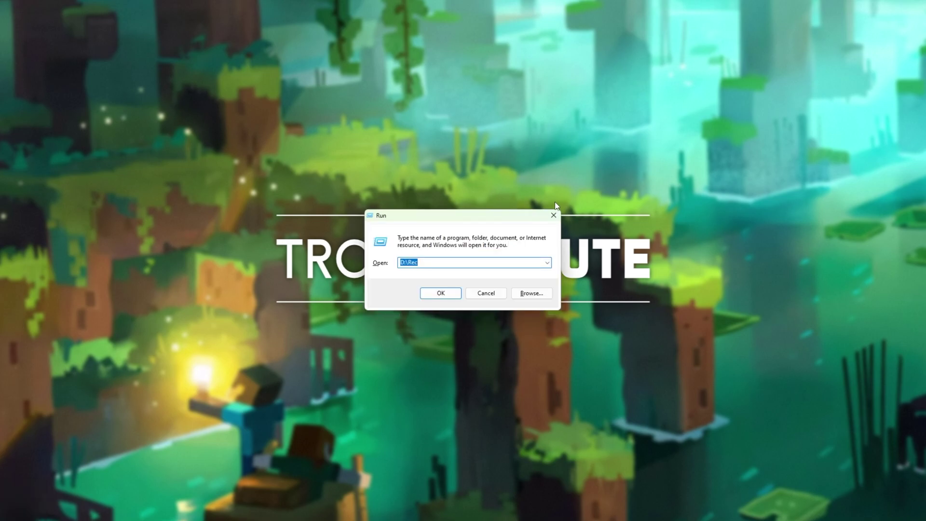
- Open the %AppData%\.minecraft folder using the Run dialog
key("BackSpace")
type("%AppData%")
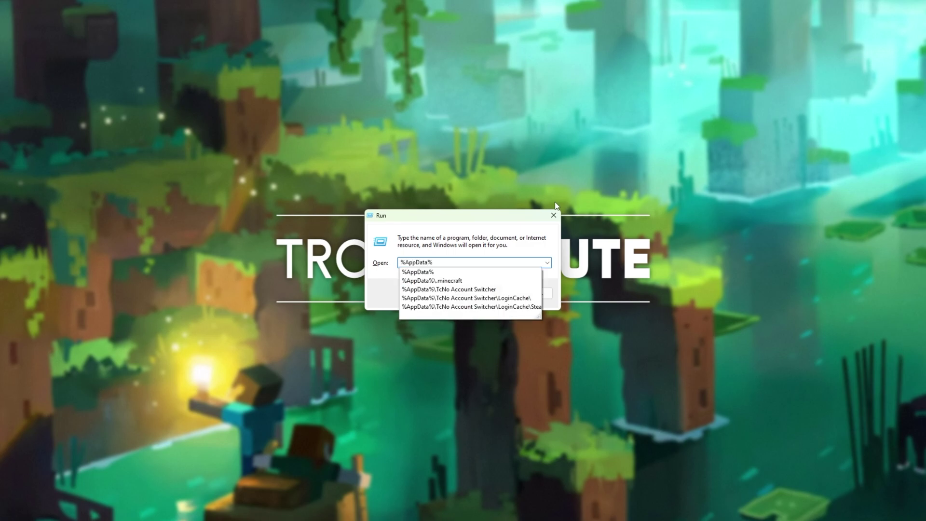
type("\\.minec")
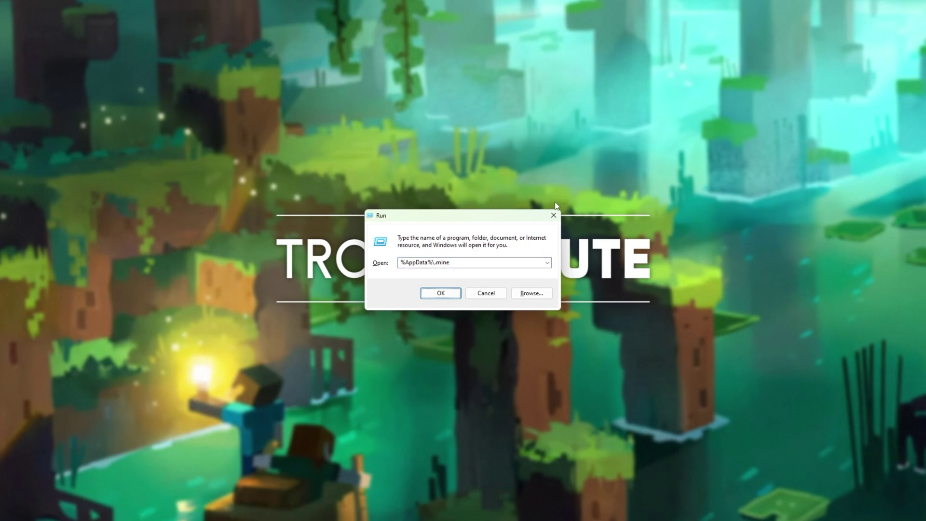
left_click(459, 271)
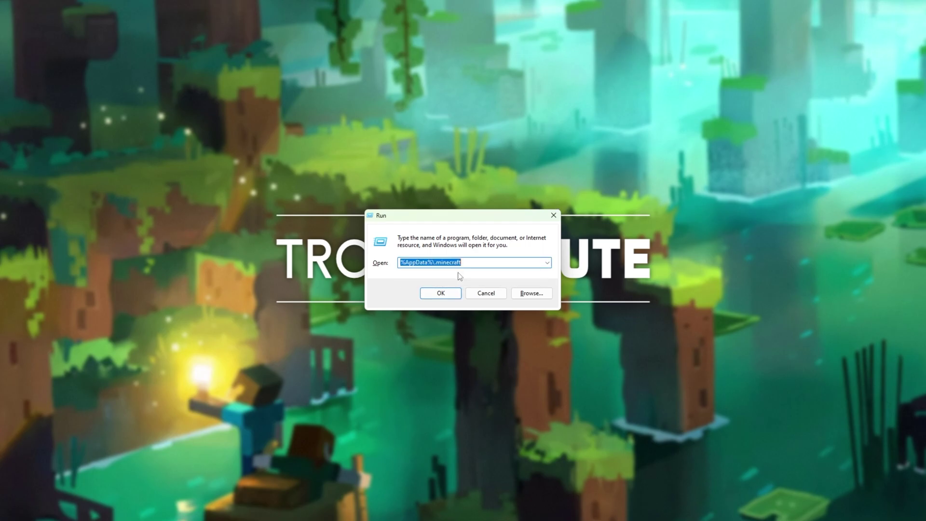
left_click(443, 293)
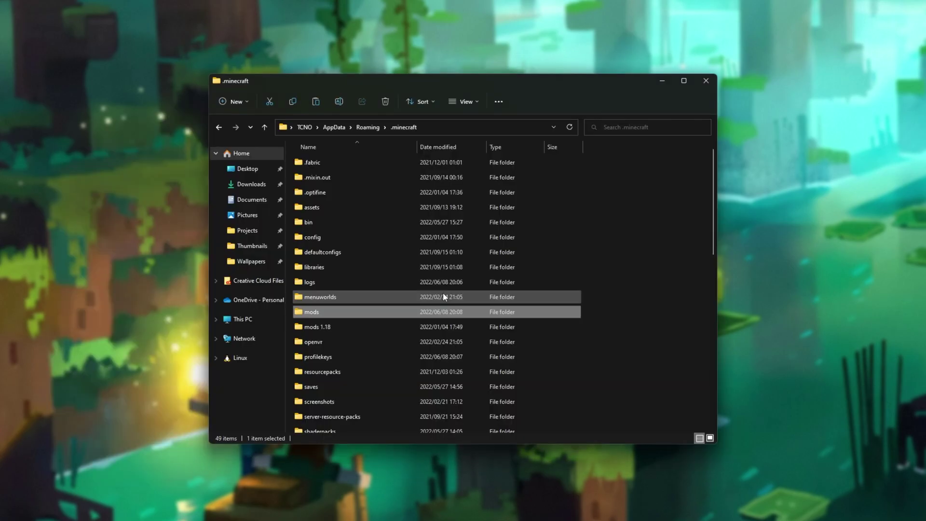
- Open the mods folder and place the downloaded fabric-api-0.55.2+1.19.jar in it
left_click(650, 261)
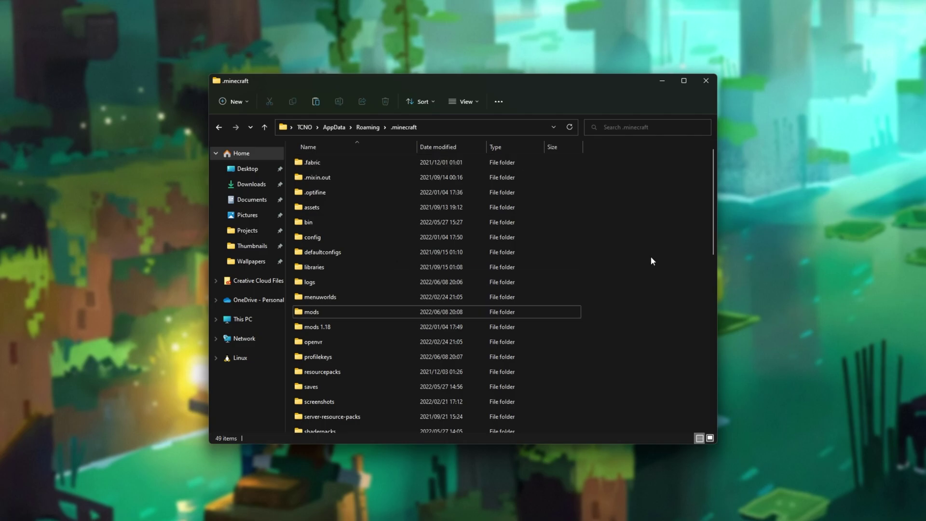
left_click(355, 311)
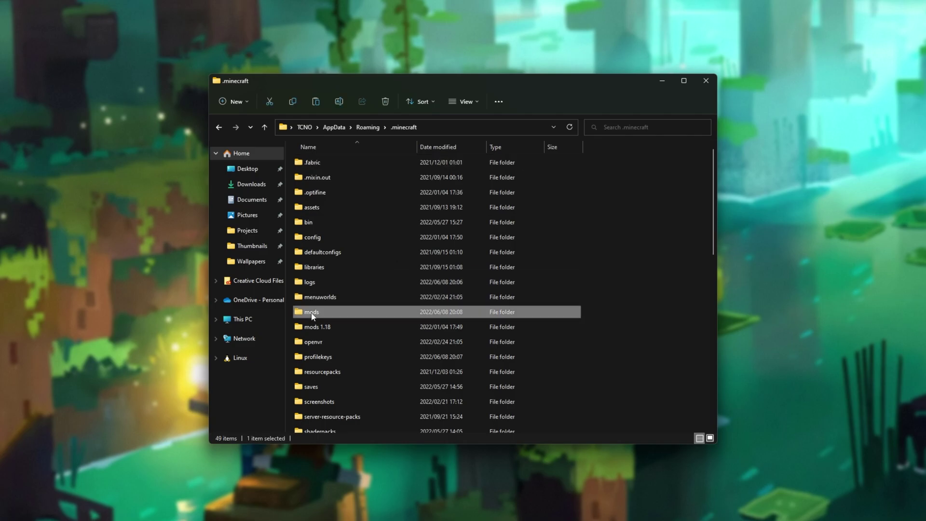
double_click(357, 311)
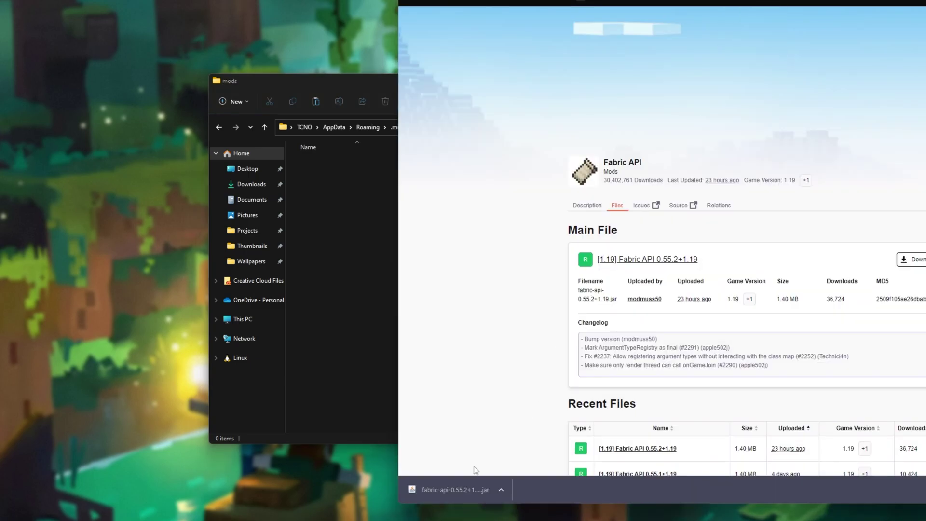
left_click_drag(455, 489, 352, 296)
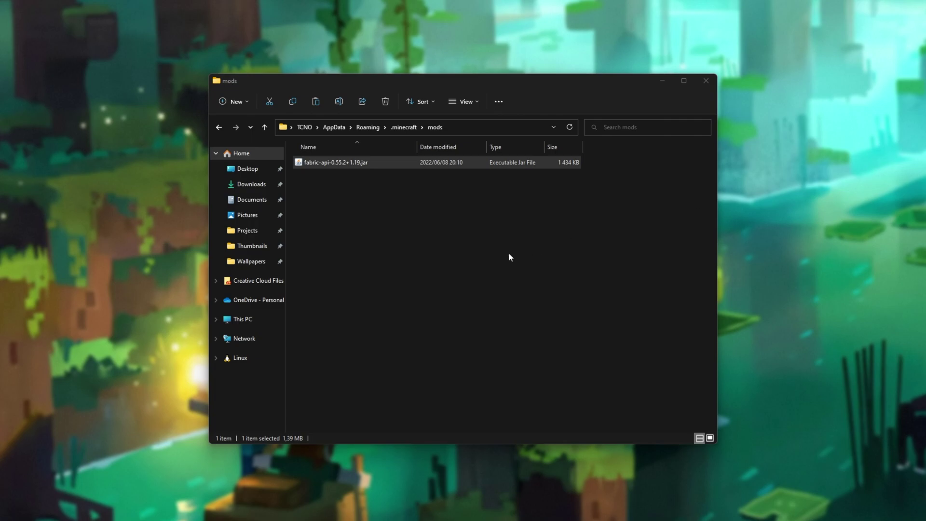
left_click(510, 257)
left_click(574, 163)
left_click(660, 179)
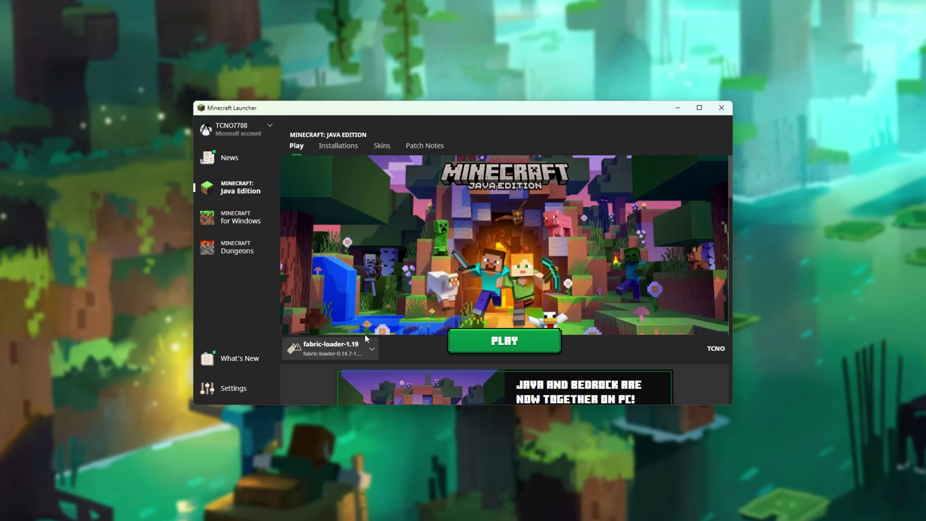
- In the Minecraft Launcher, select fabric-loader-1.19 and open that installation for editing with its JVM arguments shown
left_click(339, 352)
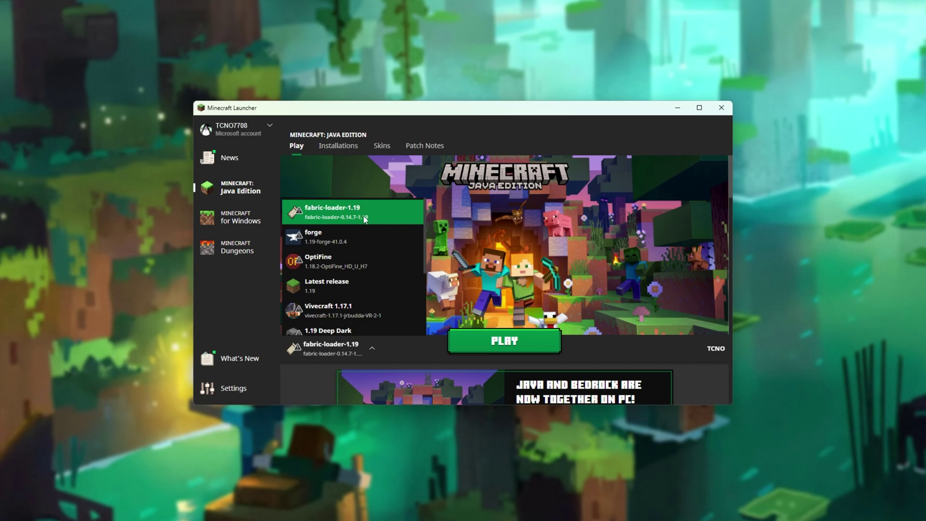
left_click(348, 217)
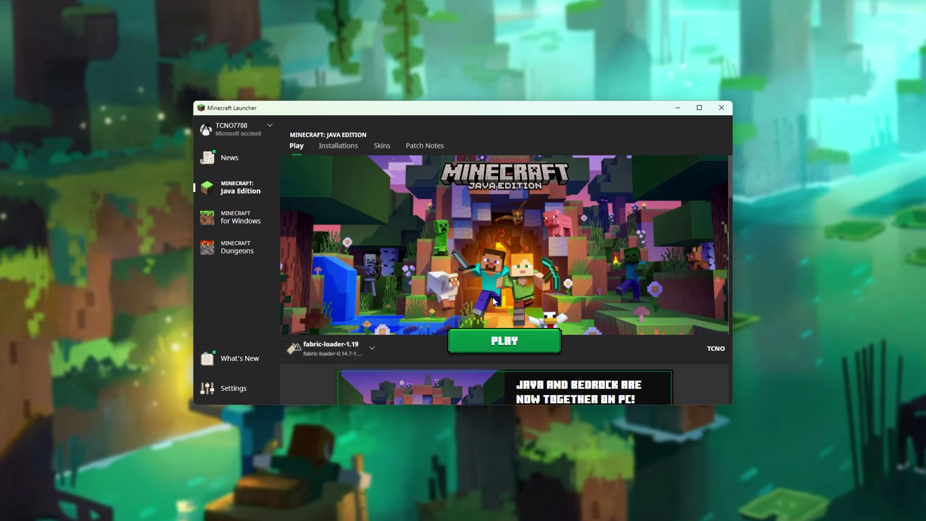
left_click(343, 149)
mouse_move(400, 238)
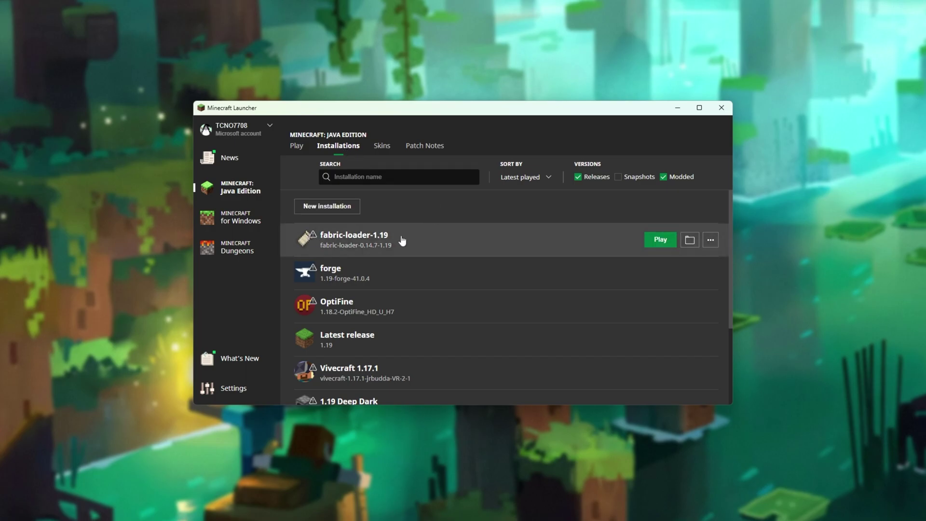
left_click(711, 240)
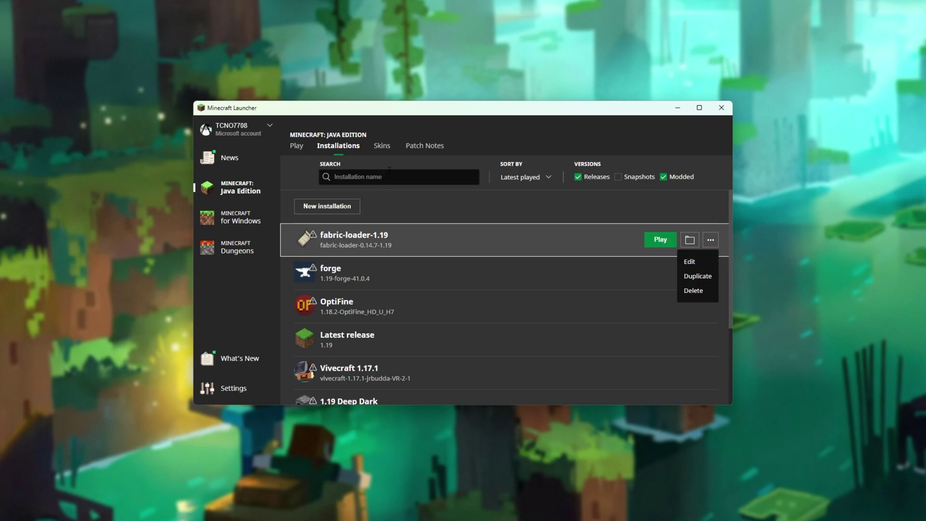
left_click(689, 262)
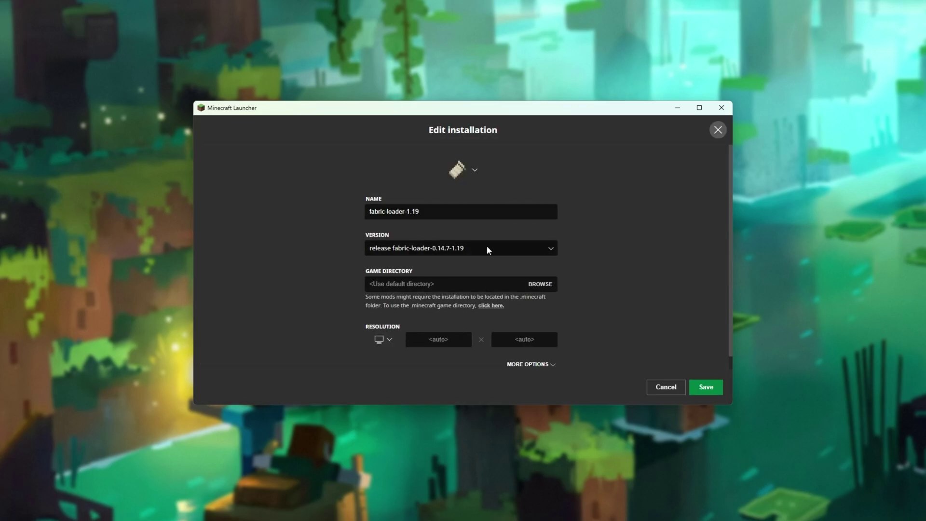
scroll(491, 253, "down", 1)
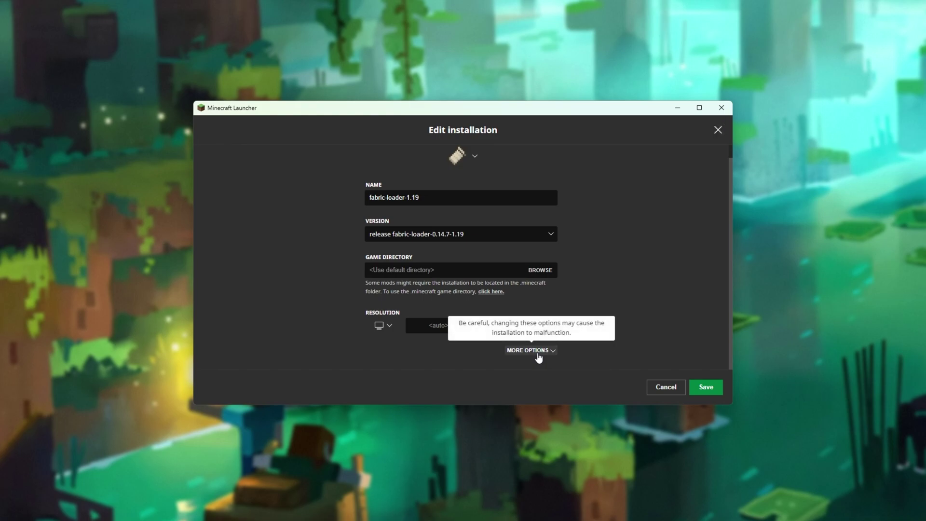
left_click(537, 351)
scroll(540, 298, "down", 3)
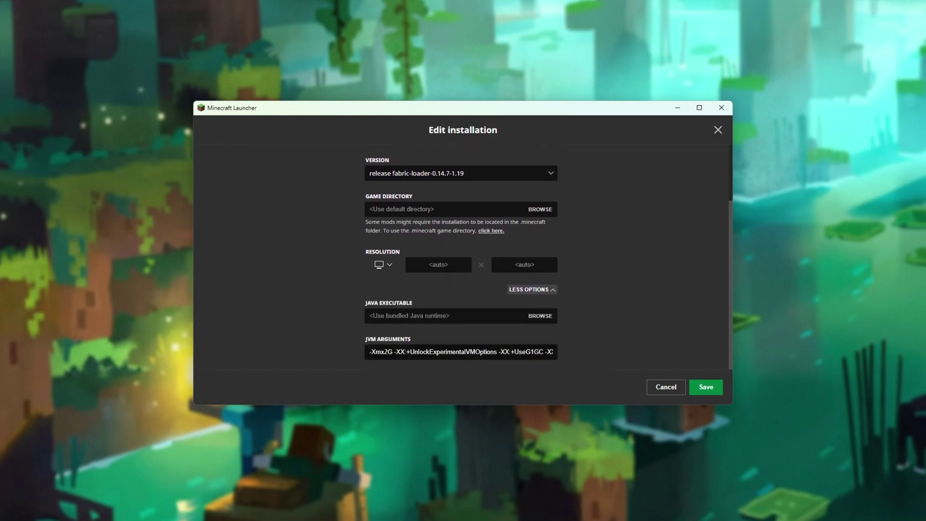
left_click_drag(369, 351, 384, 354)
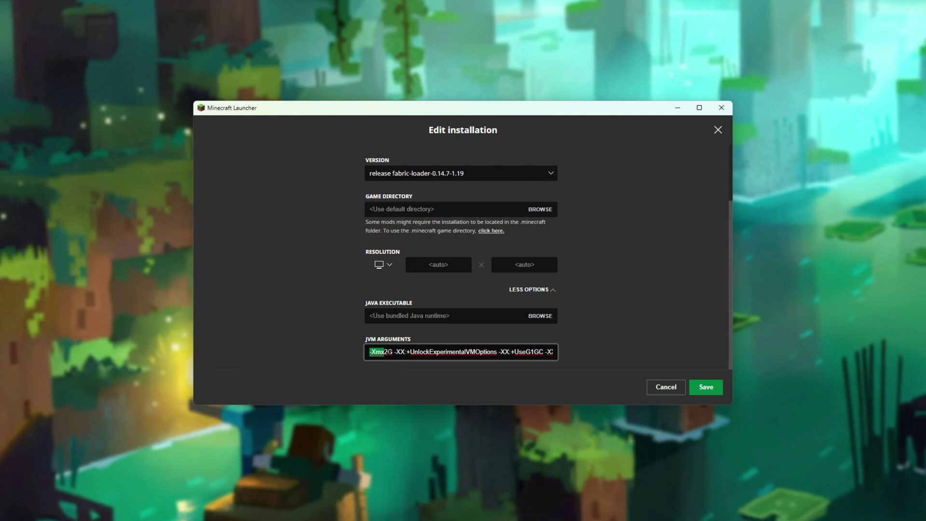
left_click_drag(385, 352, 393, 353)
- Check the computer's memory capacity and usage in Task Manager, closing it when done
key("ctrl+shift+Escape")
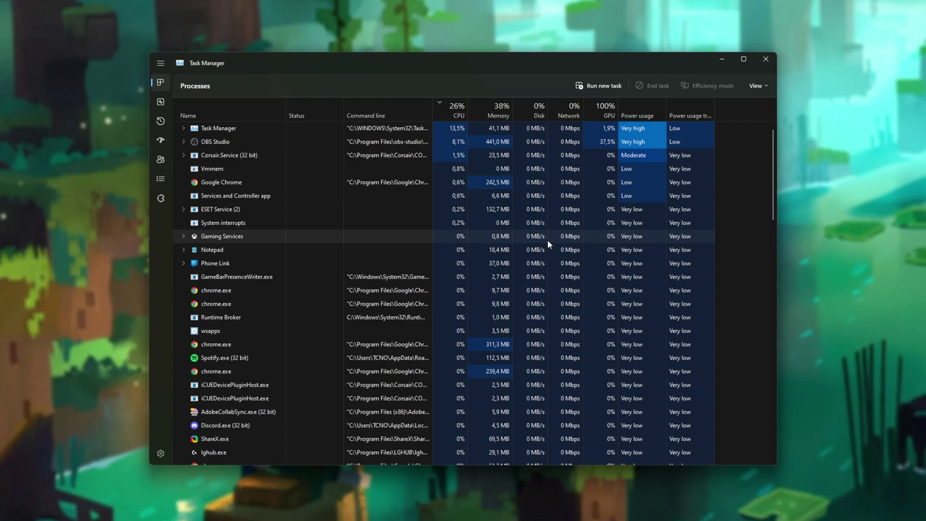
left_click(162, 102)
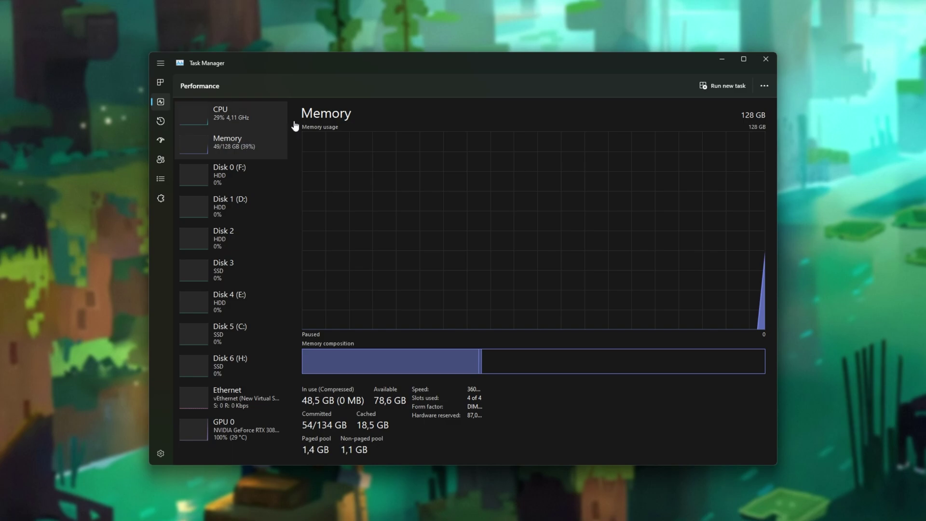
mouse_move(449, 370)
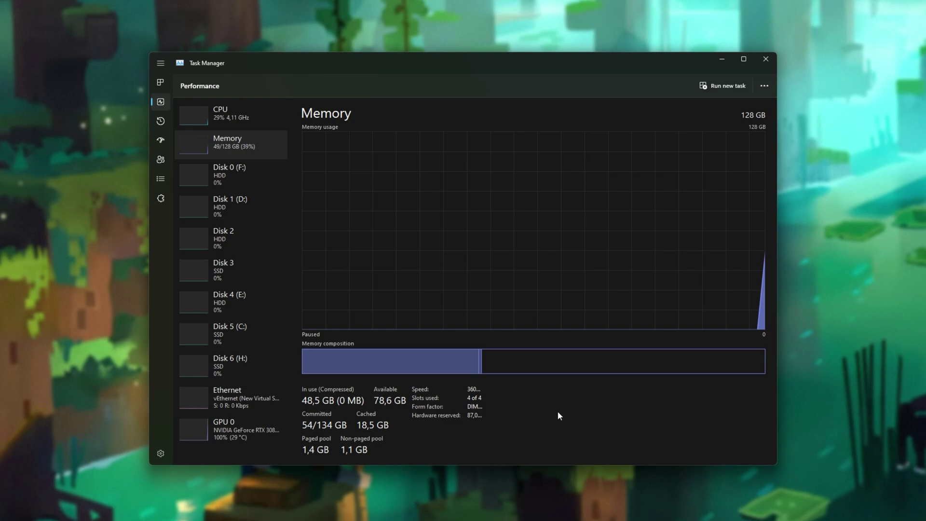
left_click(767, 60)
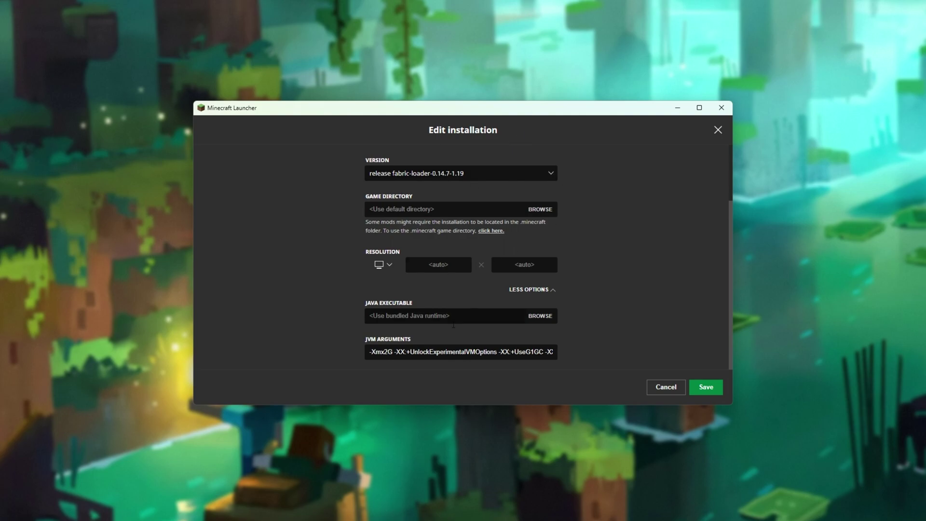
- Set the maximum memory in the installation's JVM arguments to -Xmx8G and save the changes
left_click(385, 352)
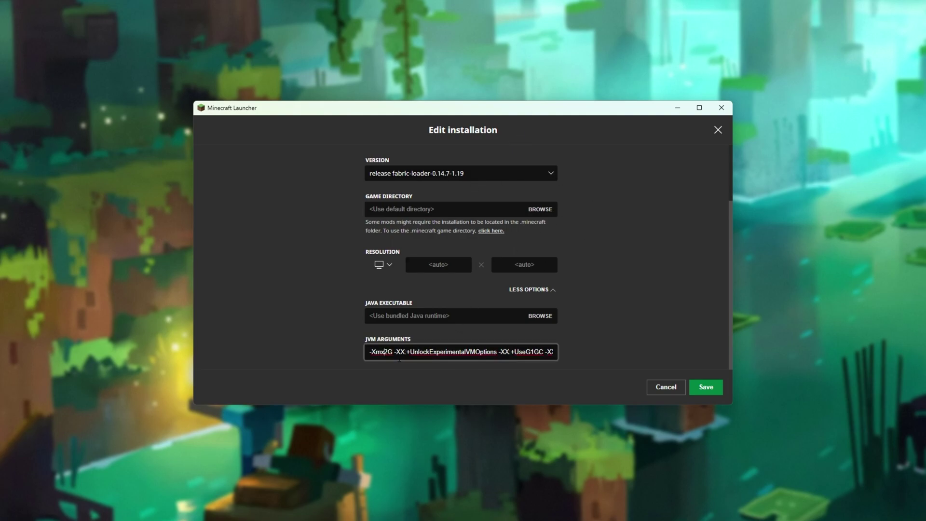
key("Delete")
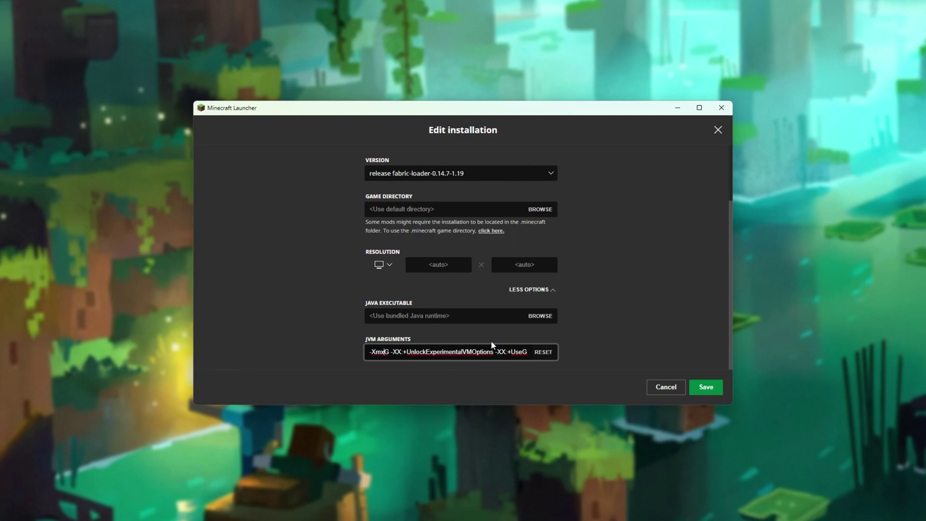
type("8")
left_click_drag(394, 352, 335, 382)
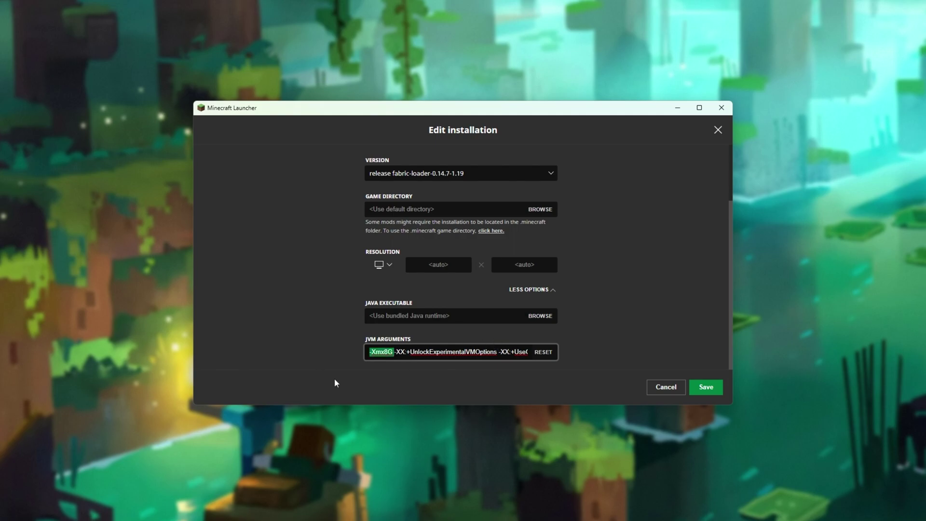
left_click(708, 390)
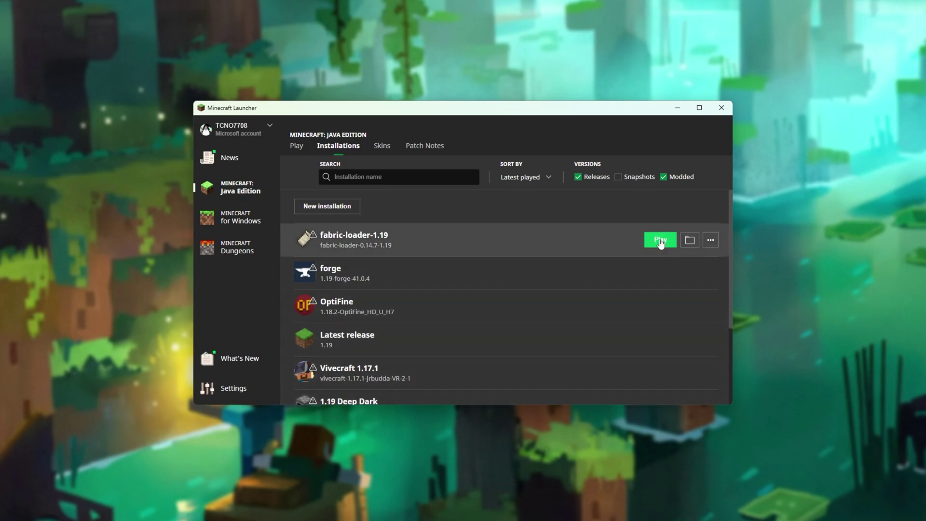
- Launch the game with the fabric-loader-1.19 installation, accepting the modified-installation risks and turning off further warnings for it
left_click(304, 147)
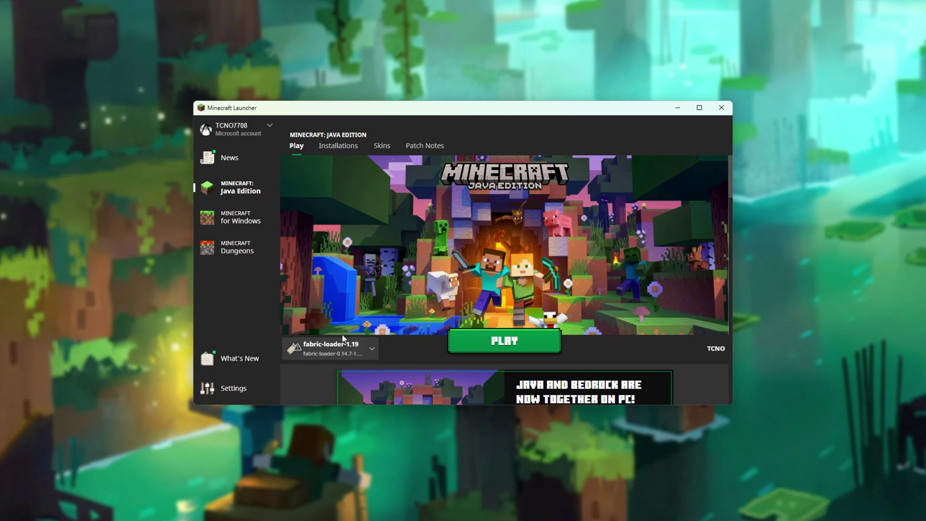
left_click(340, 348)
left_click(340, 348)
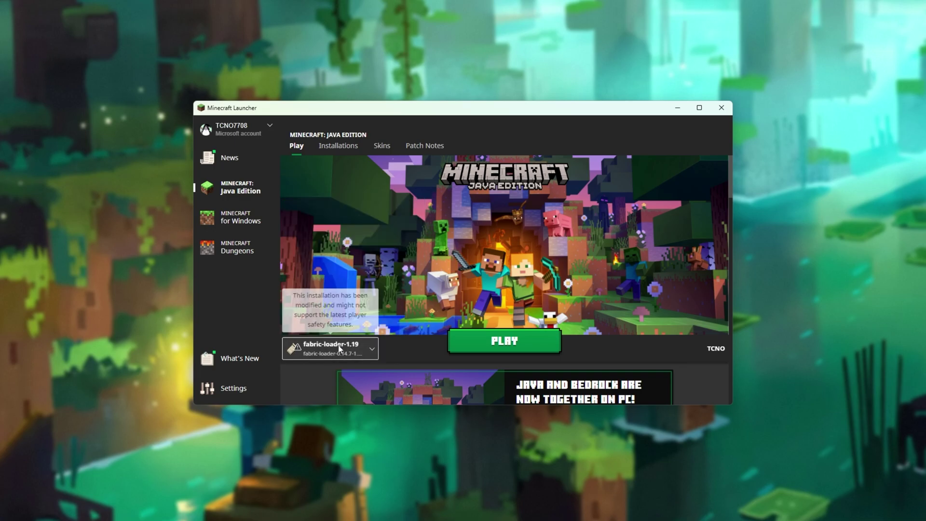
left_click(485, 343)
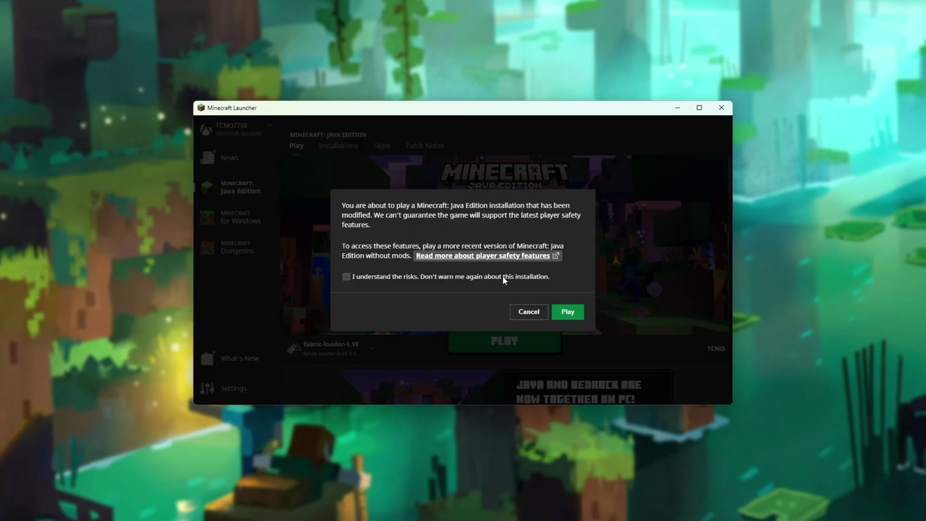
left_click(347, 272)
left_click(566, 308)
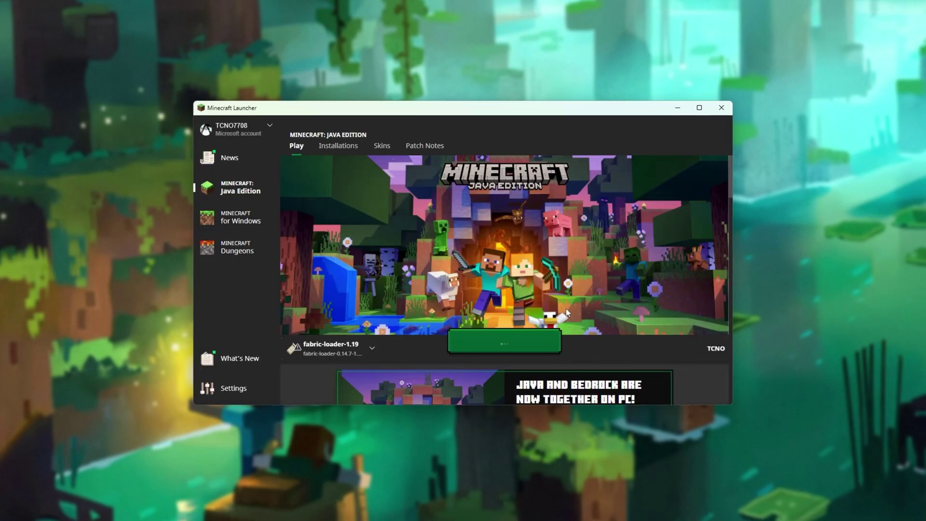